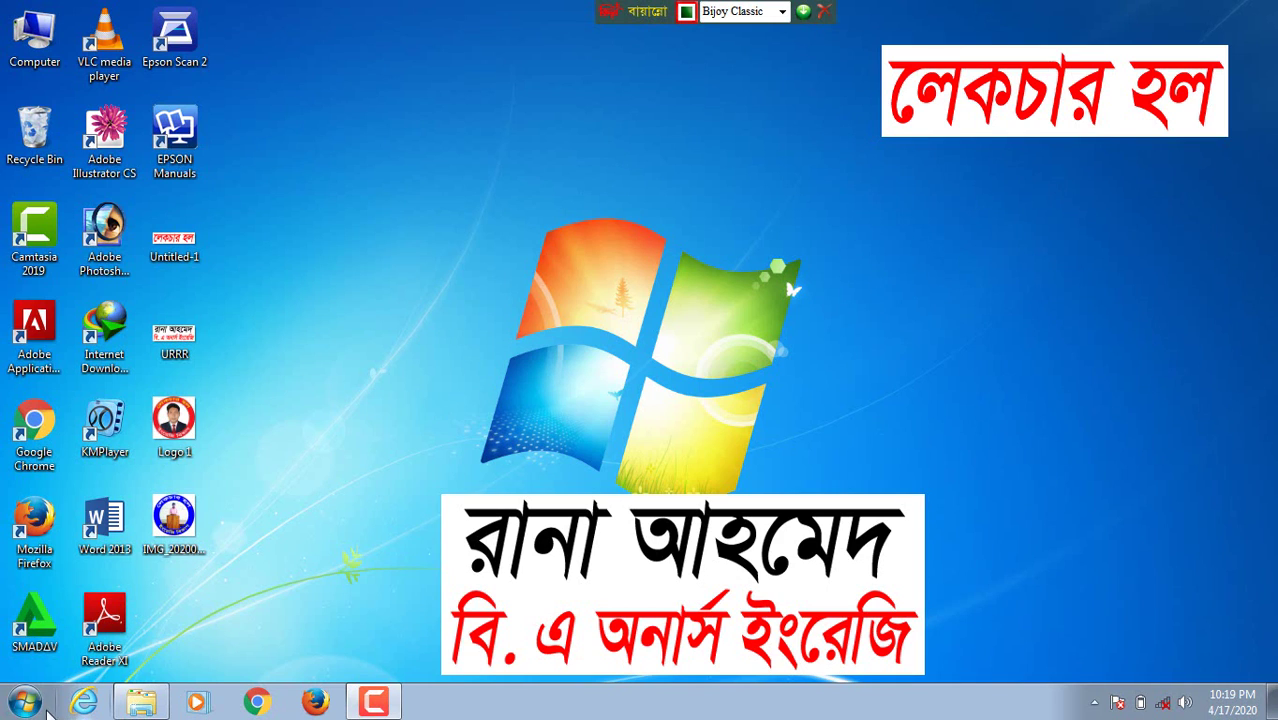
{"action": "left_click", "coordinate": [38, 708]}
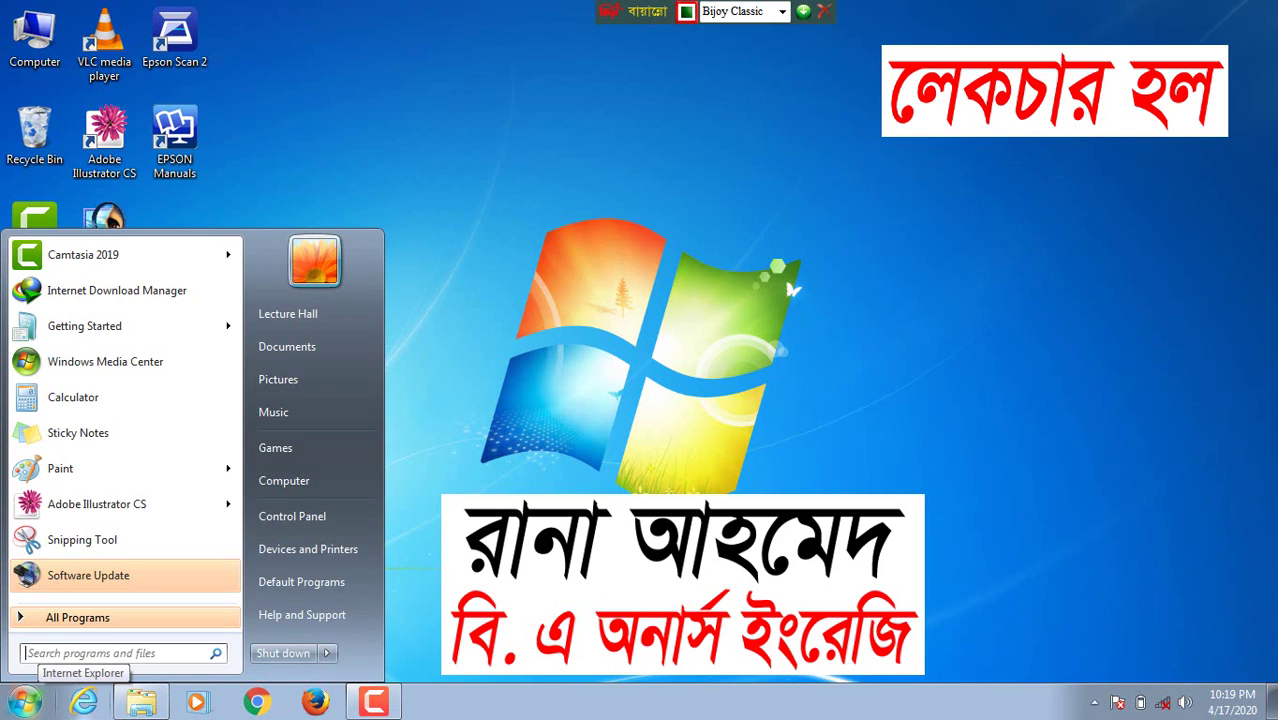
{"action": "key", "text": "Escape"}
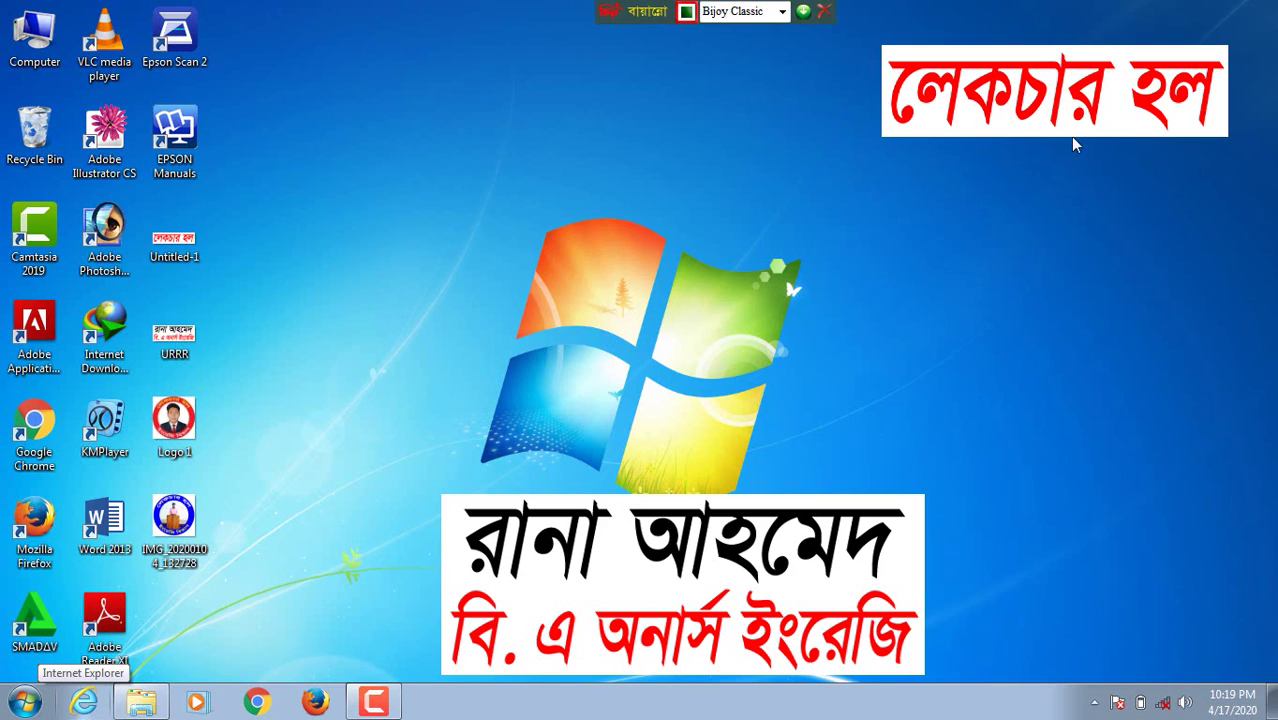
Switch the Bijoy Bayanno keyboard mode to English
{"action": "left_click", "coordinate": [782, 12]}
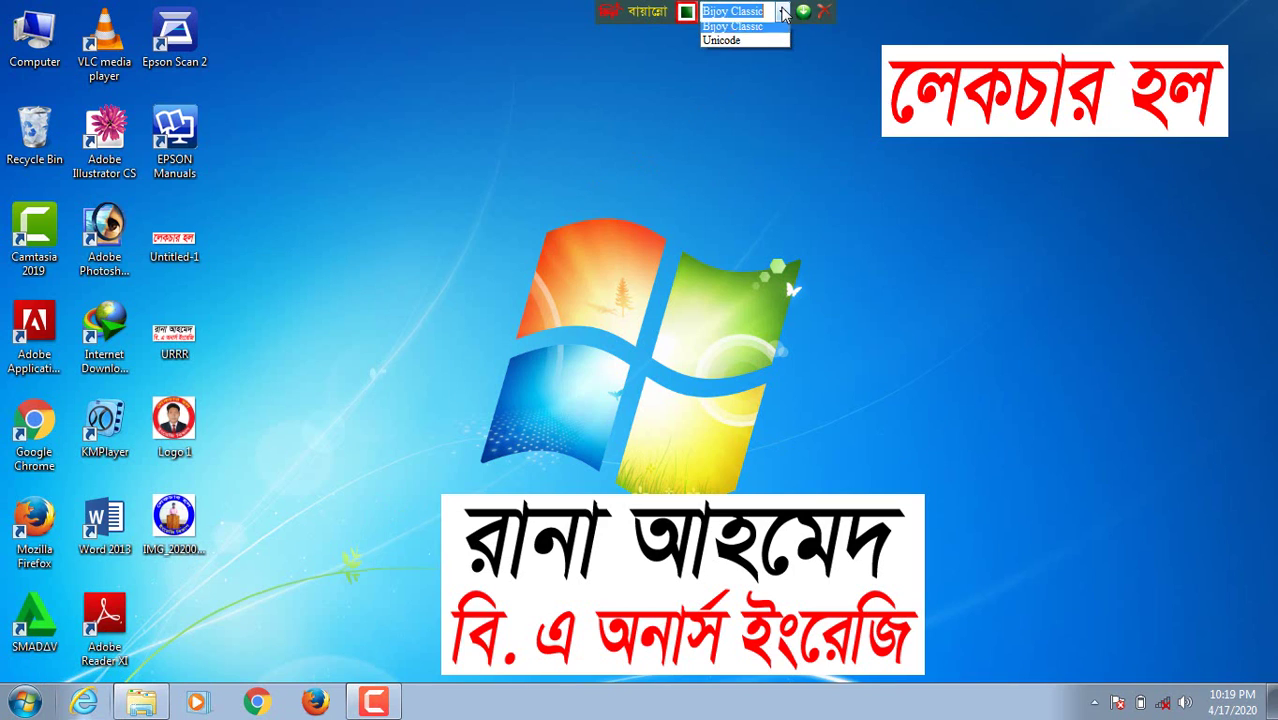
{"action": "left_click", "coordinate": [760, 31]}
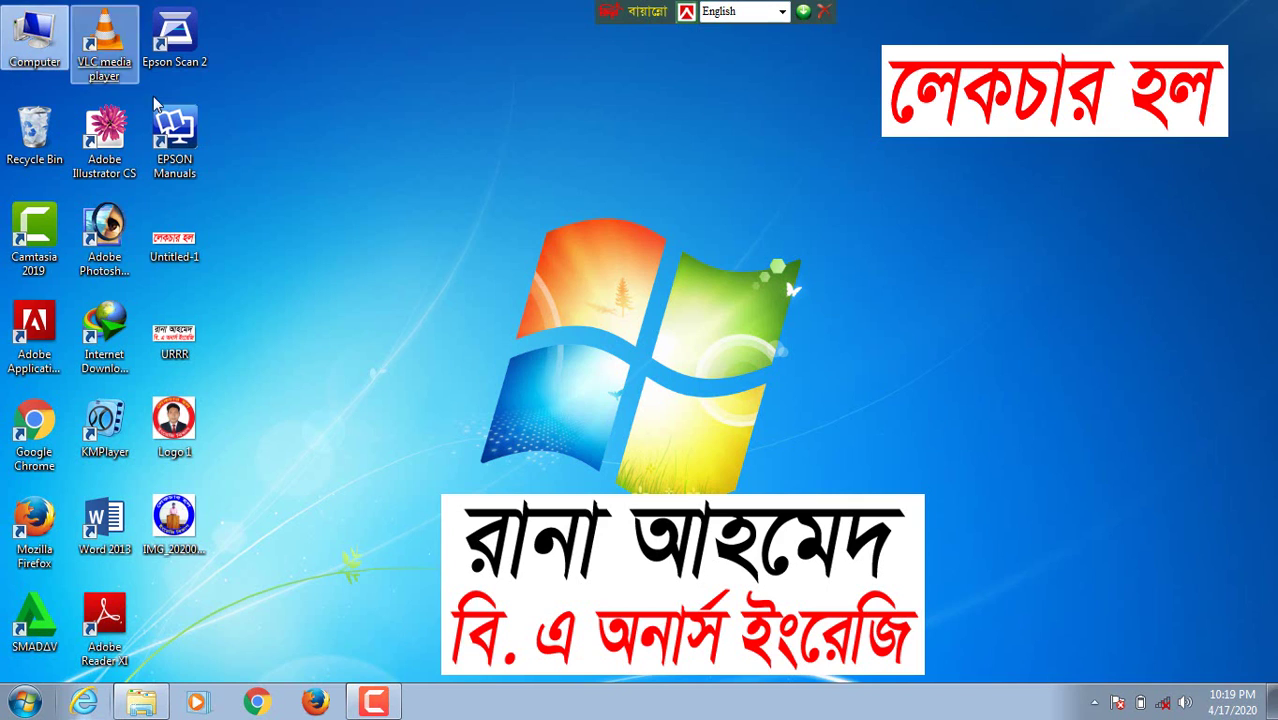
Open the Computer window and go from there to the list for uninstalling or changing programs
{"action": "key", "text": "super+e"}
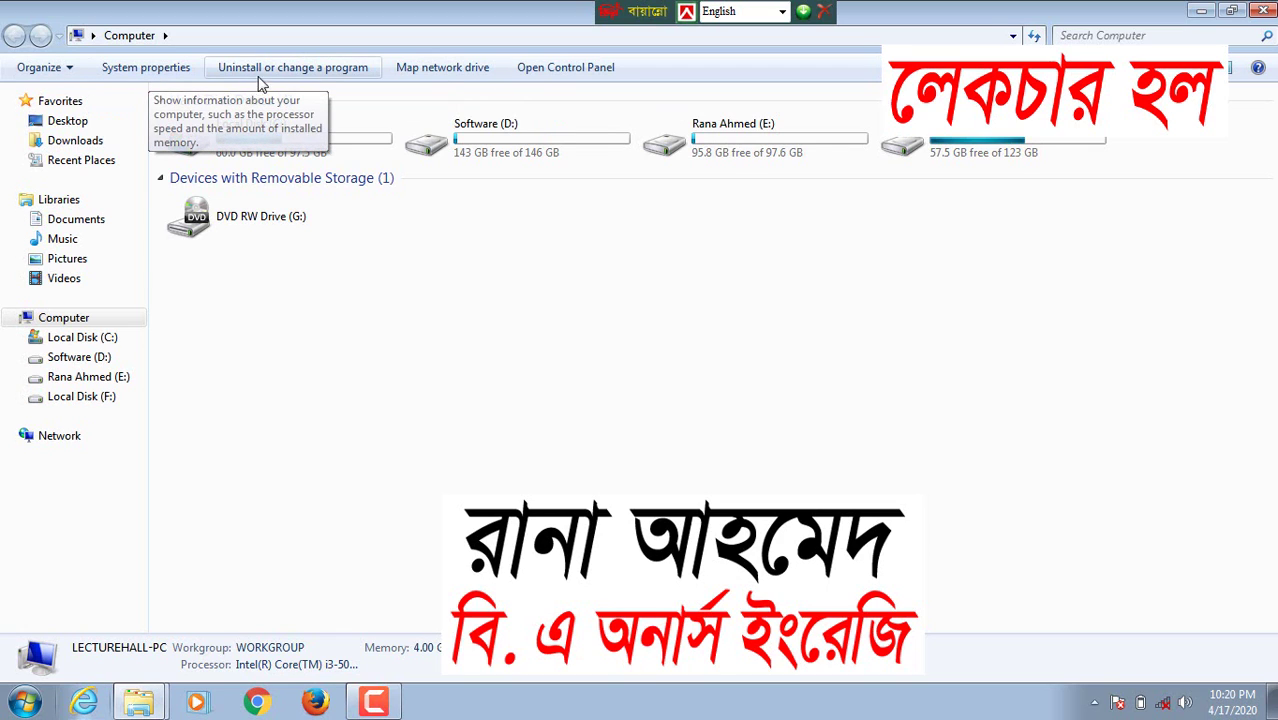
{"action": "left_click", "coordinate": [342, 243]}
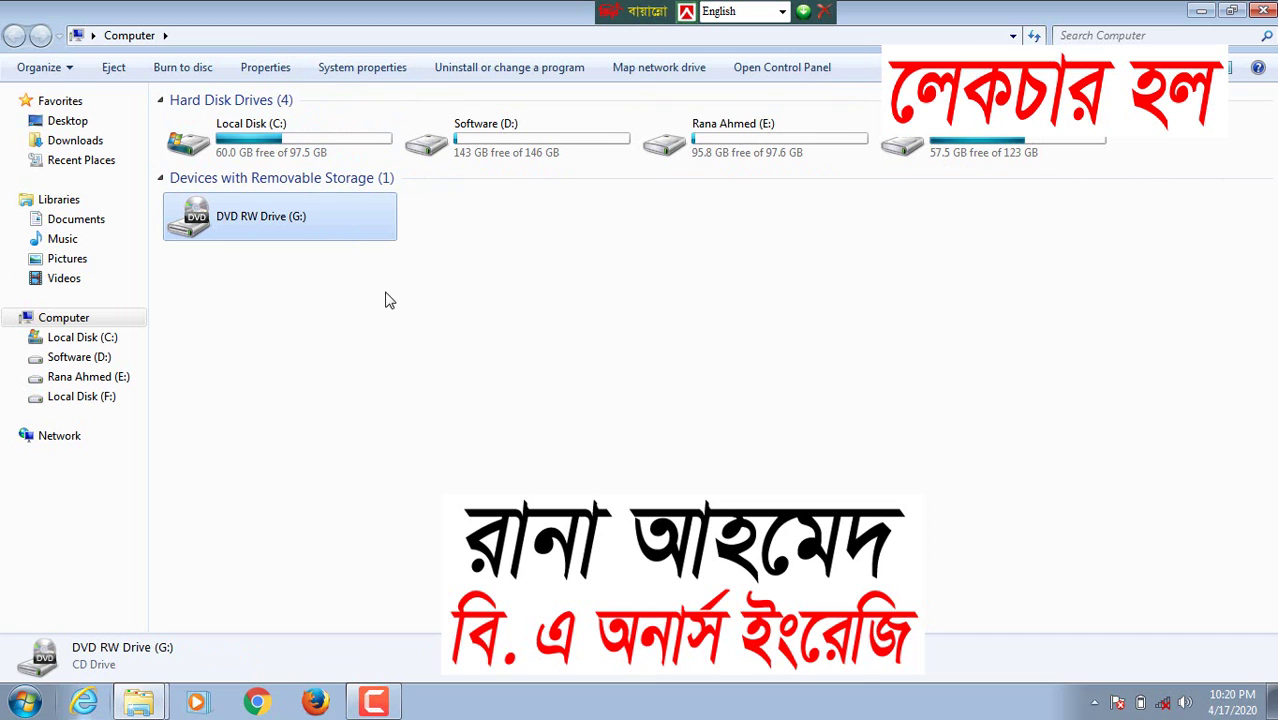
{"action": "left_click", "coordinate": [487, 68]}
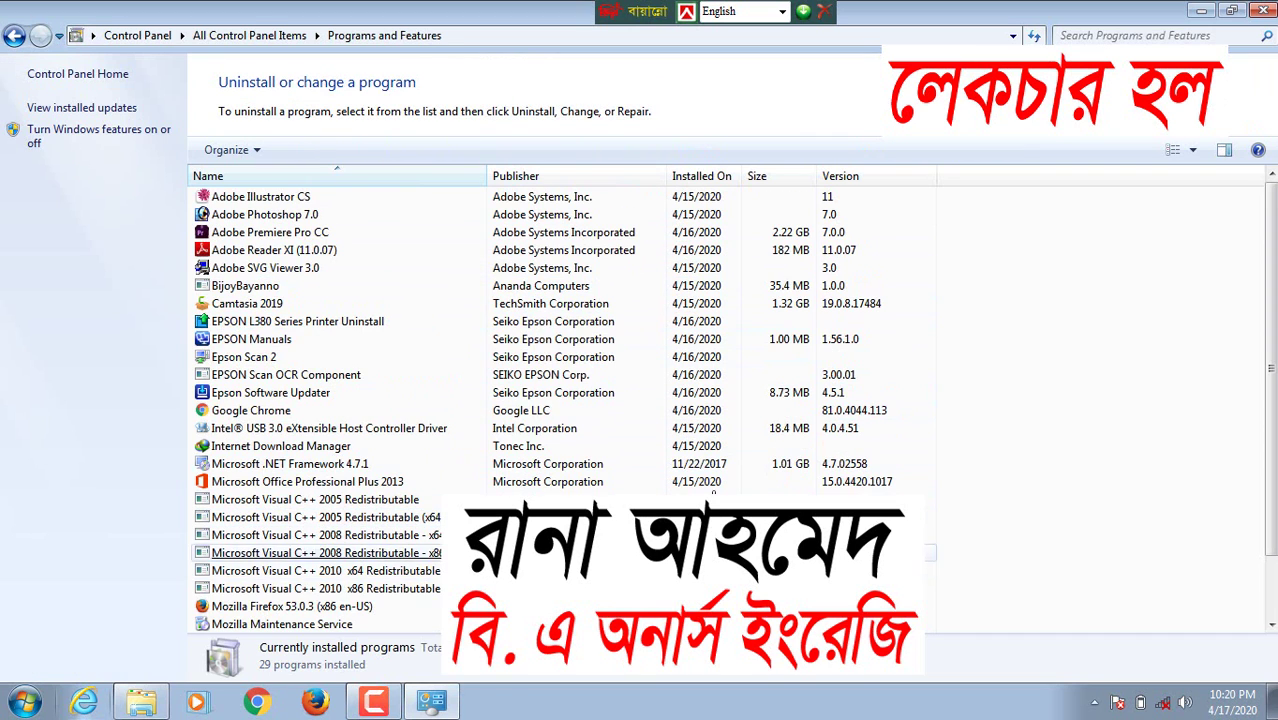
Examine the installed programs from Adobe Illustrator CS down to WinRAR archiver, and close the window
{"action": "left_click", "coordinate": [930, 412]}
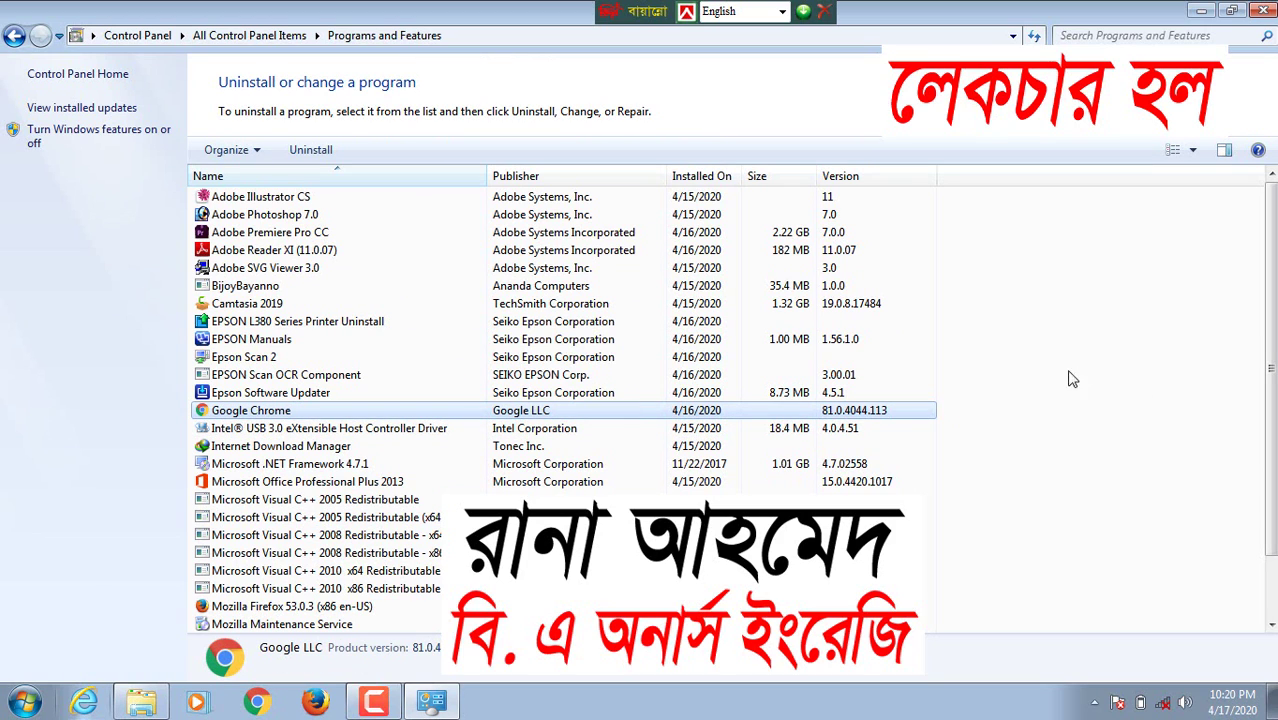
{"action": "left_click", "coordinate": [446, 290]}
{"action": "scroll", "coordinate": [446, 290], "scroll_direction": "down", "scroll_amount": 2}
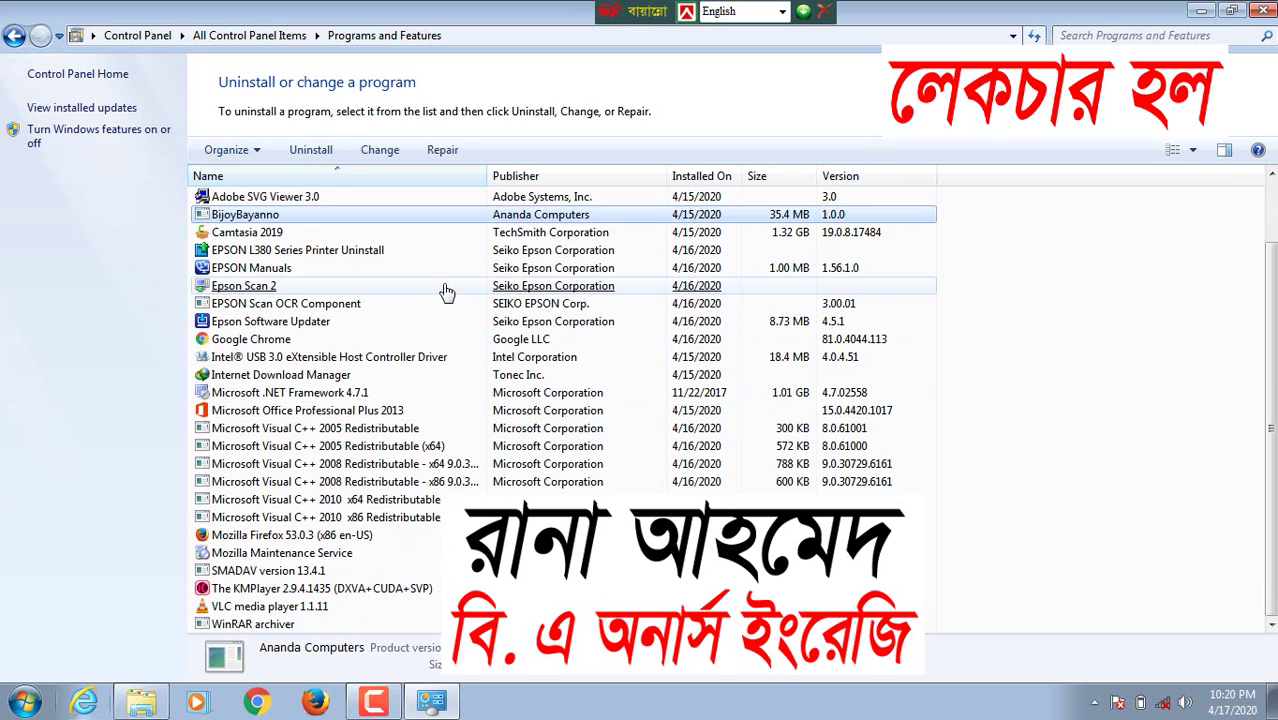
{"action": "left_click", "coordinate": [445, 288]}
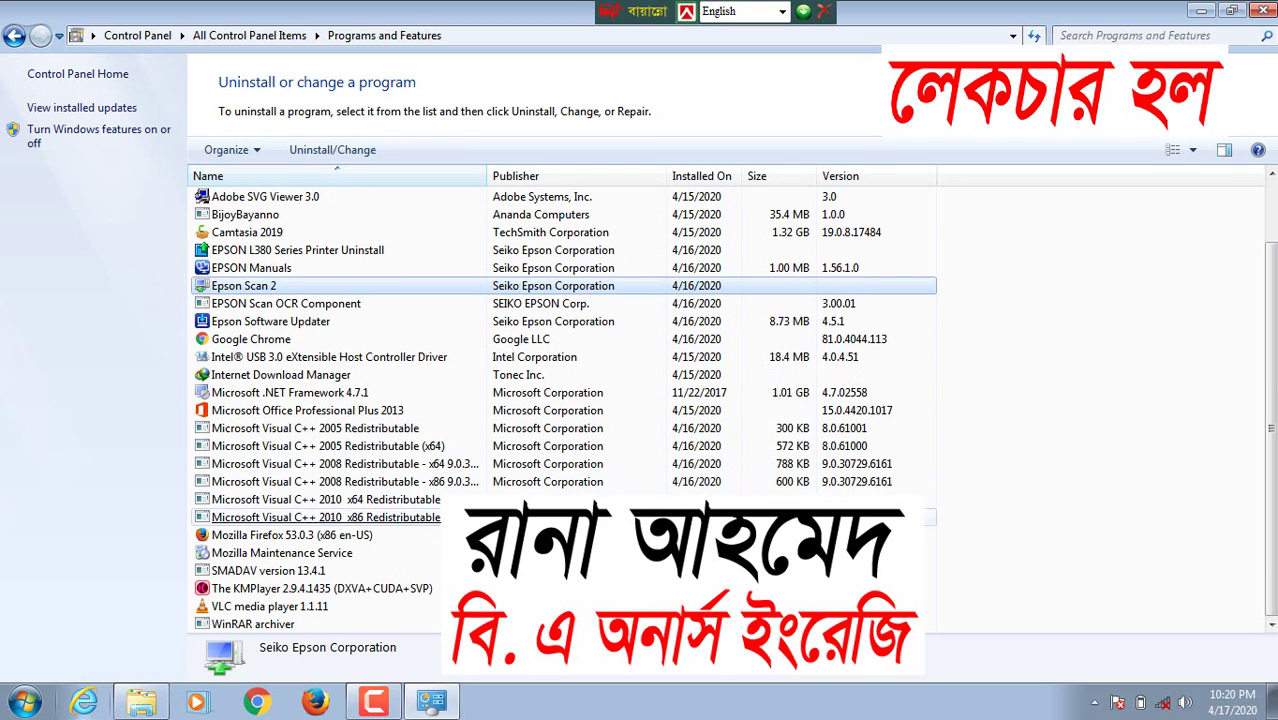
{"action": "left_click", "coordinate": [988, 623]}
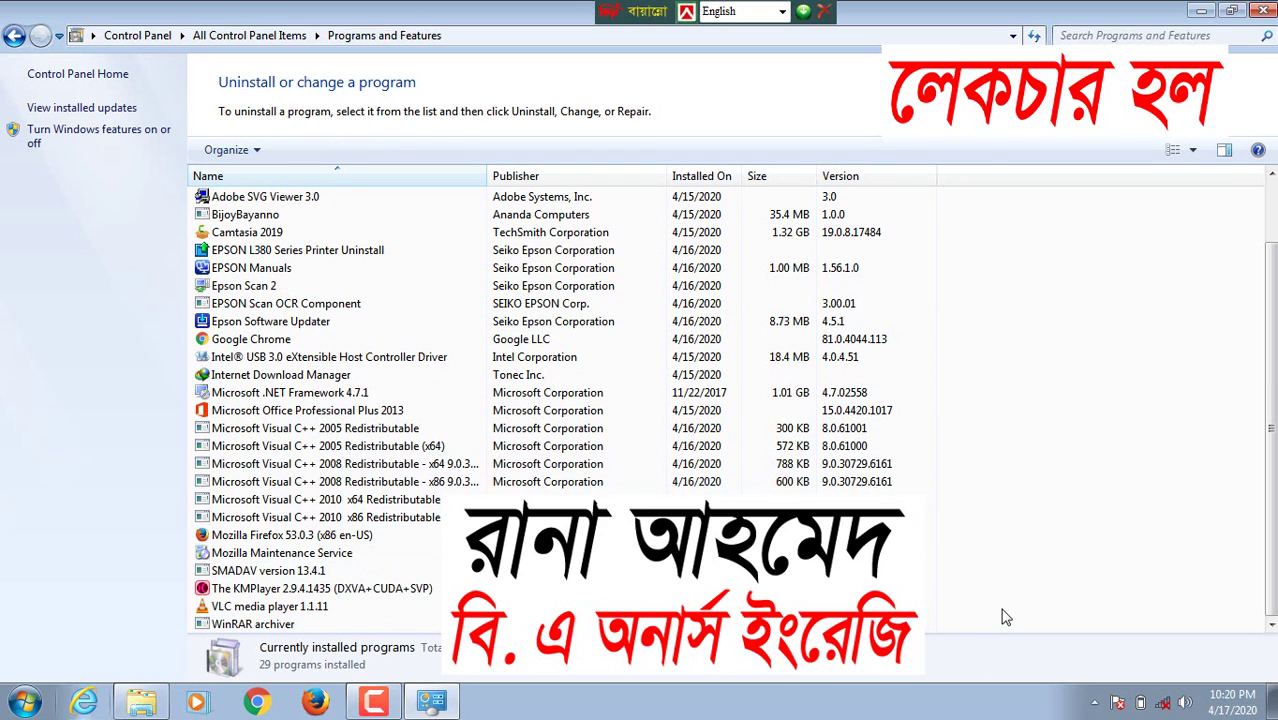
{"action": "scroll", "coordinate": [650, 530], "scroll_direction": "up", "scroll_amount": 2}
{"action": "left_click", "coordinate": [315, 499]}
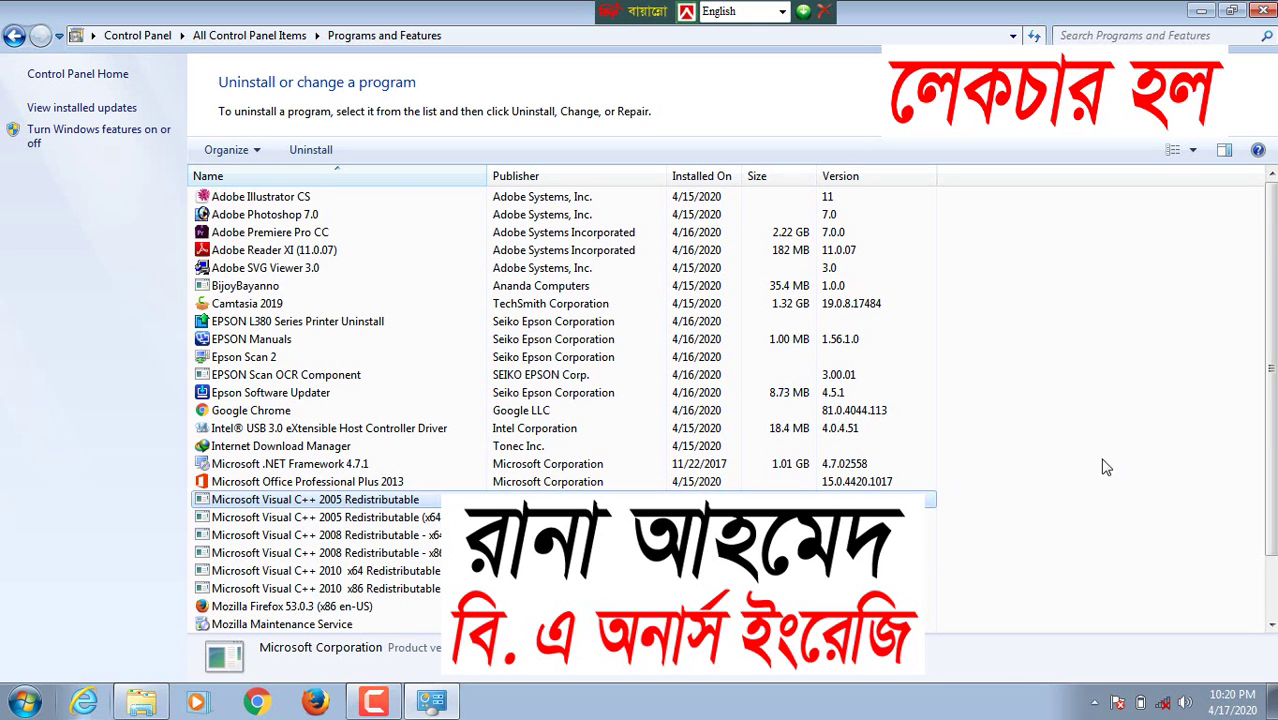
{"action": "left_click", "coordinate": [326, 252]}
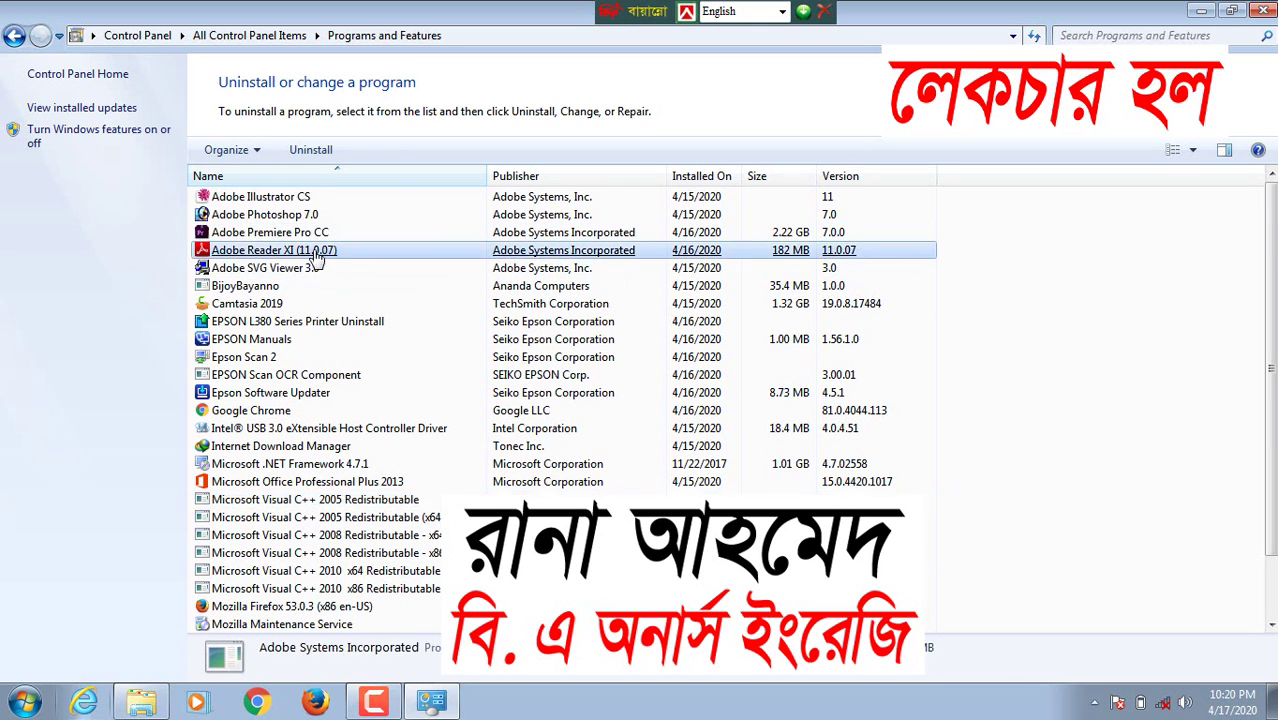
{"action": "left_click", "coordinate": [308, 199]}
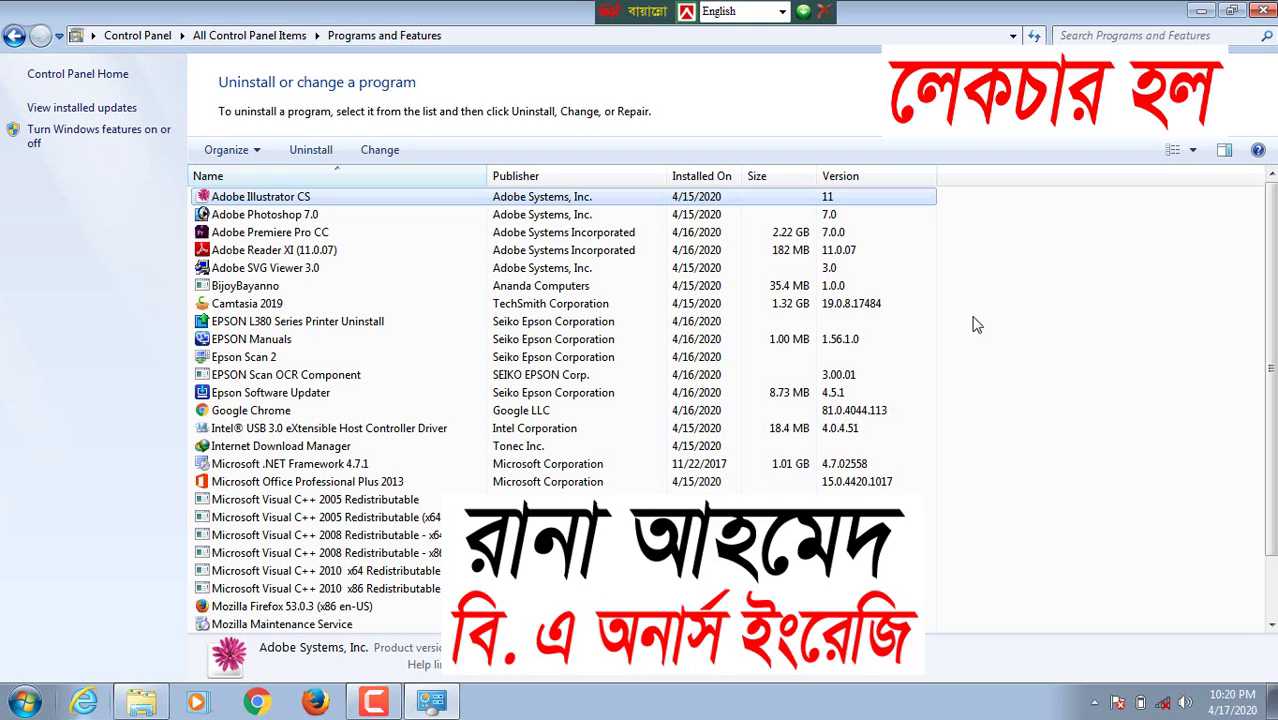
{"action": "left_click", "coordinate": [1263, 10]}
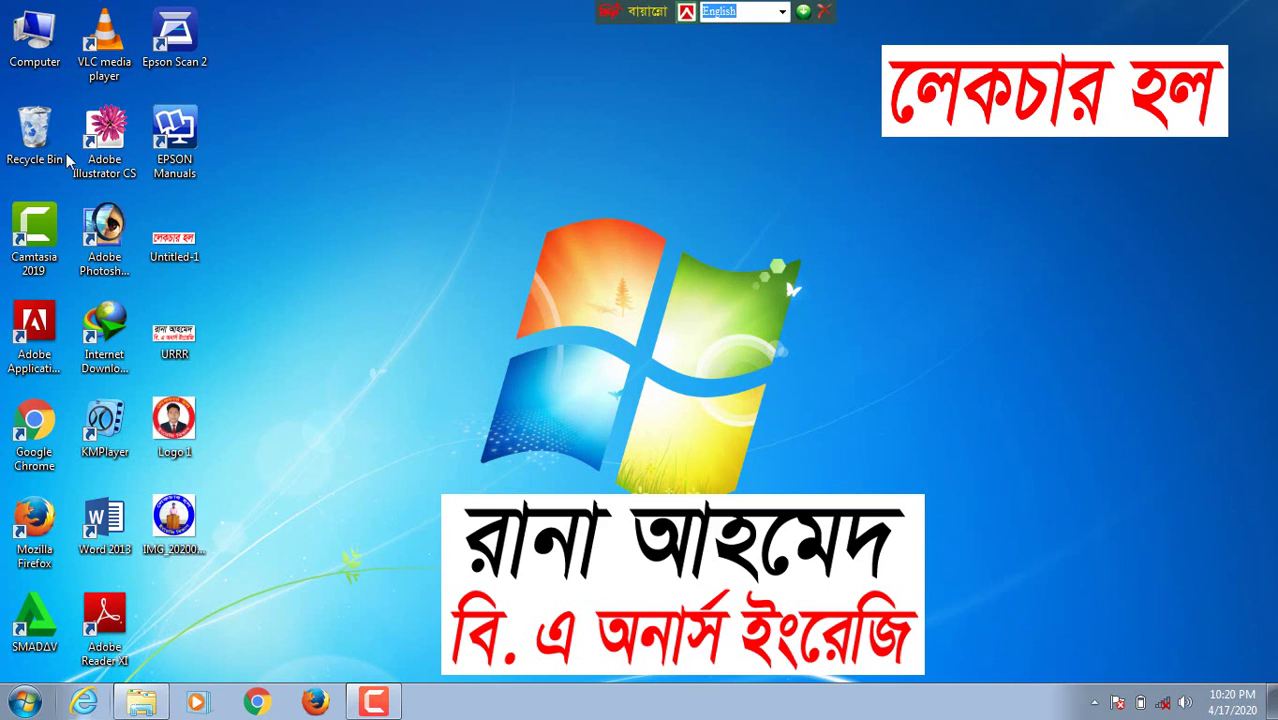
Show the Computer window with its uninstall option once more and close it
{"action": "key", "text": "super+e"}
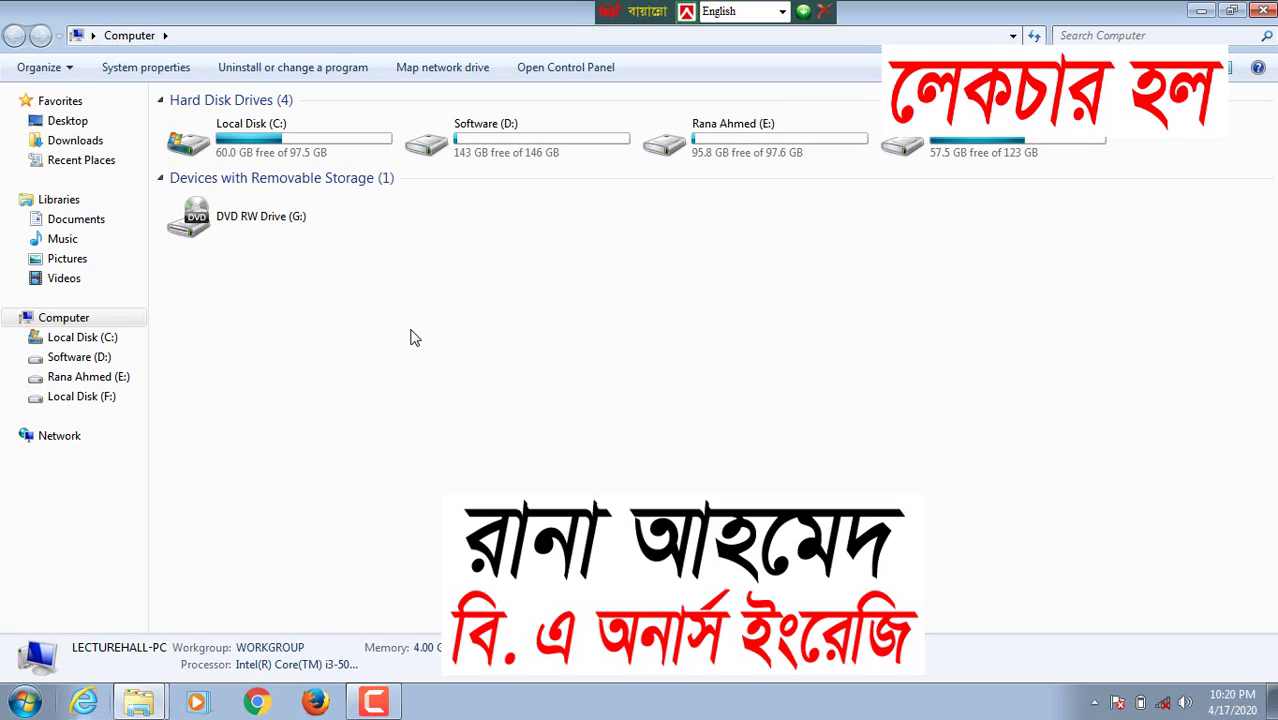
{"action": "left_click", "coordinate": [1263, 10]}
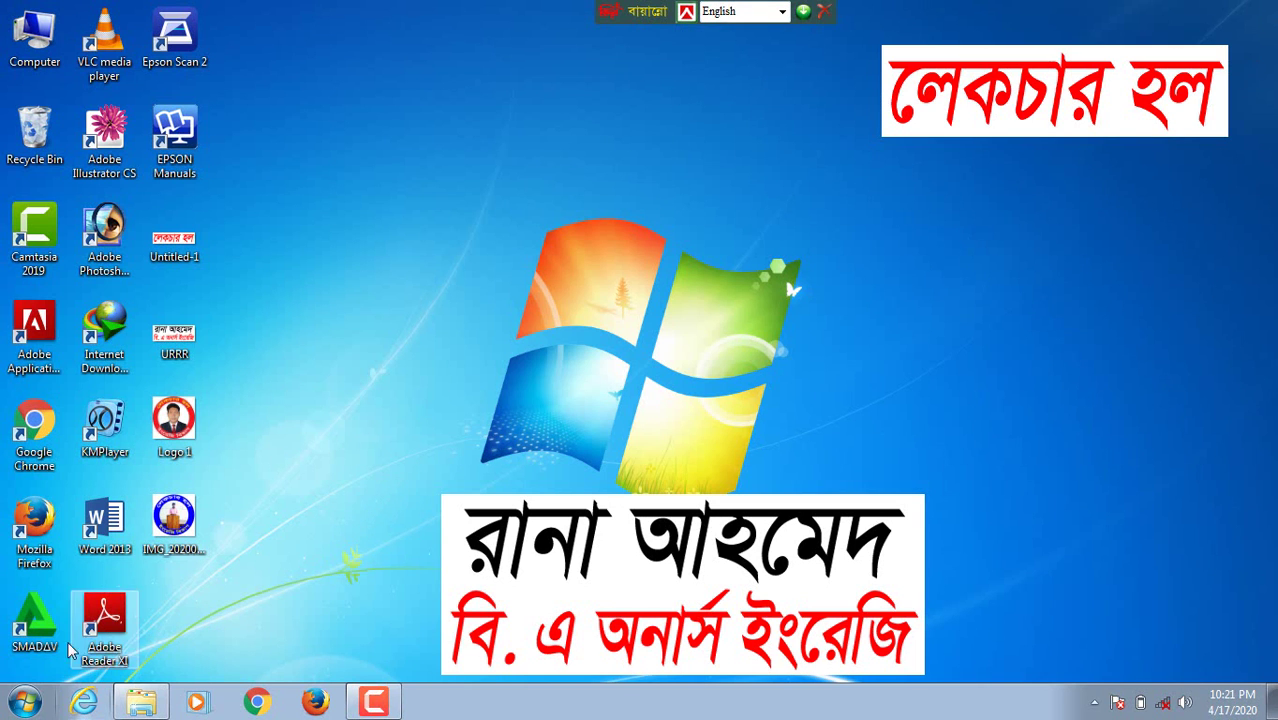
Open Programs and Features through Control Panel and return to the overview of all Control Panel items
{"action": "left_click", "coordinate": [28, 708]}
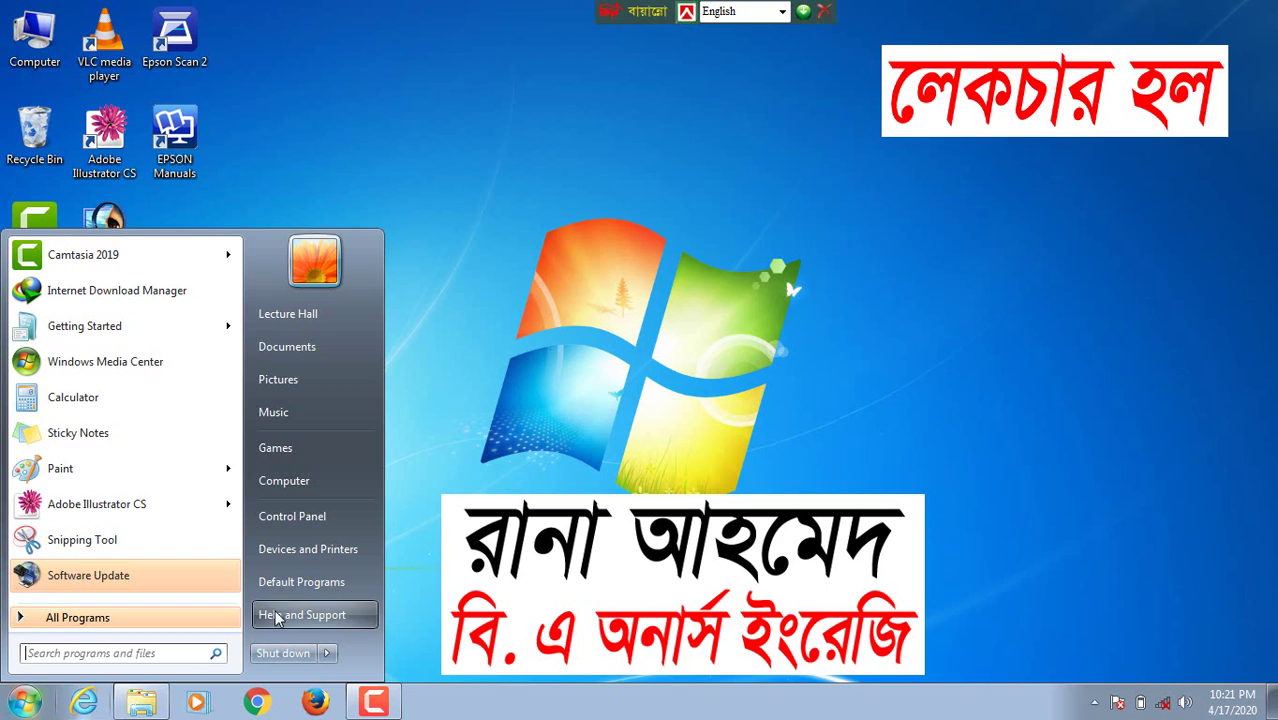
{"action": "left_click", "coordinate": [305, 528]}
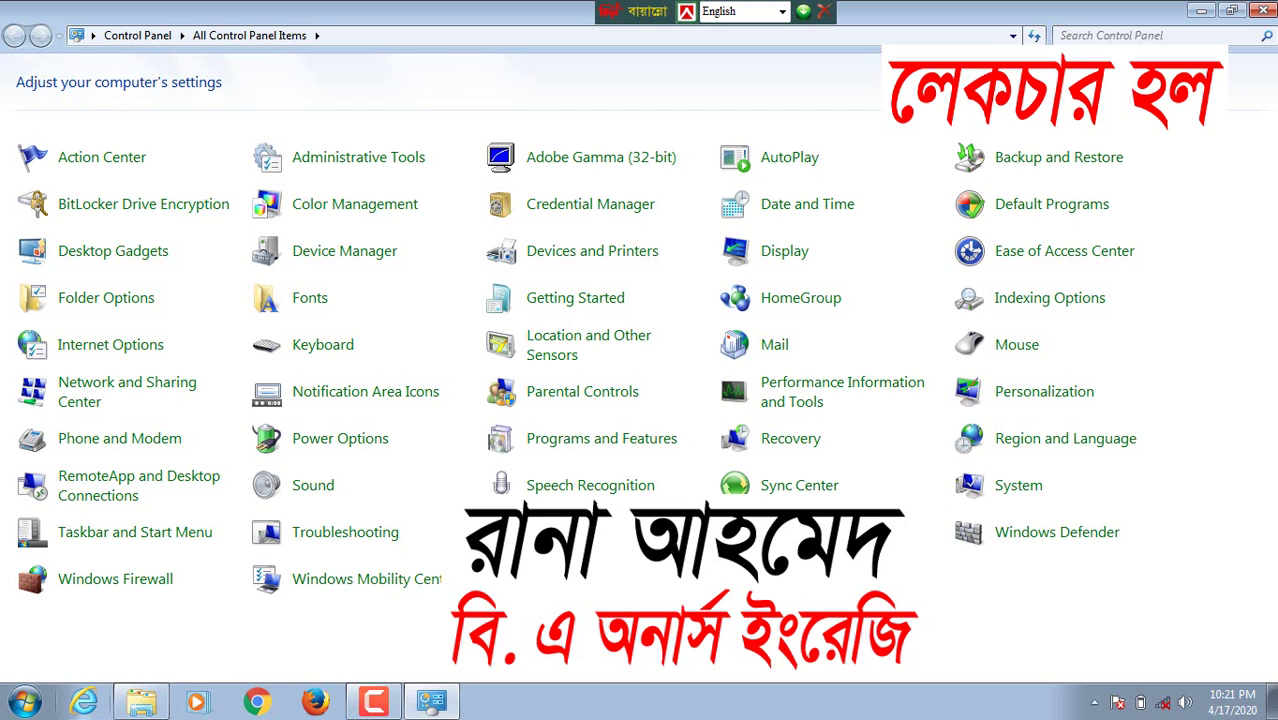
{"action": "left_click", "coordinate": [590, 440]}
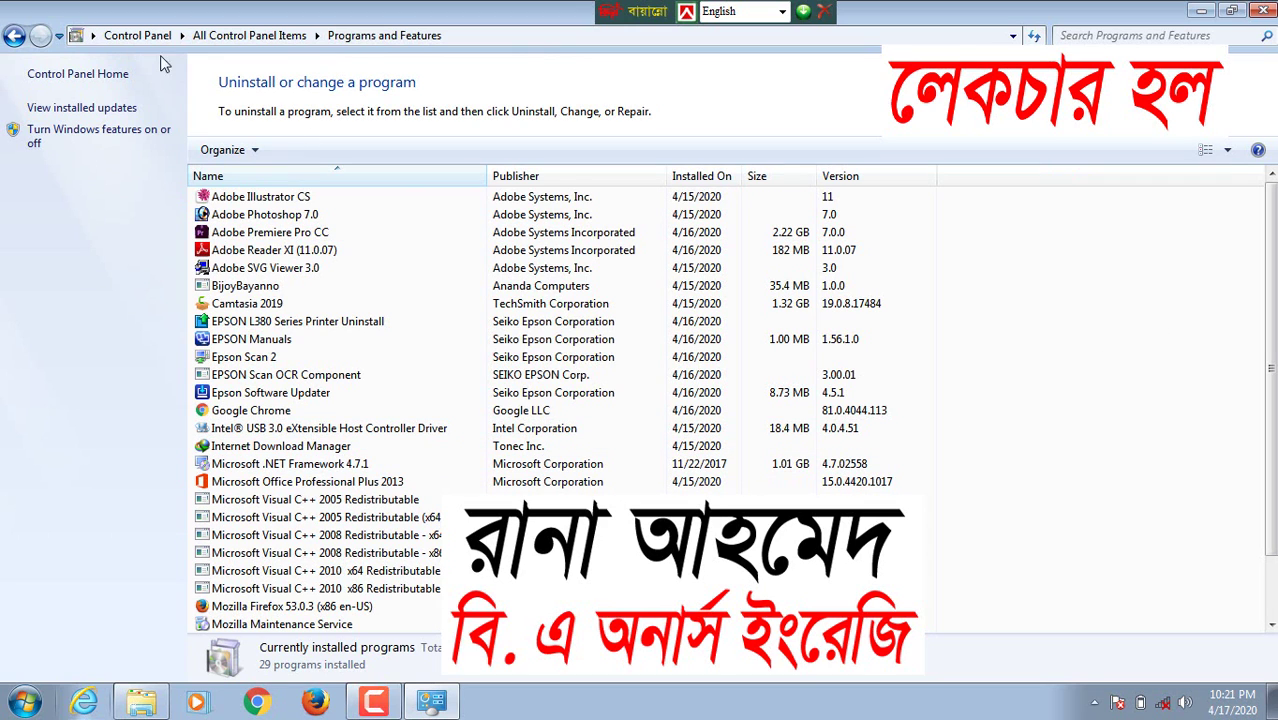
{"action": "left_click", "coordinate": [14, 36]}
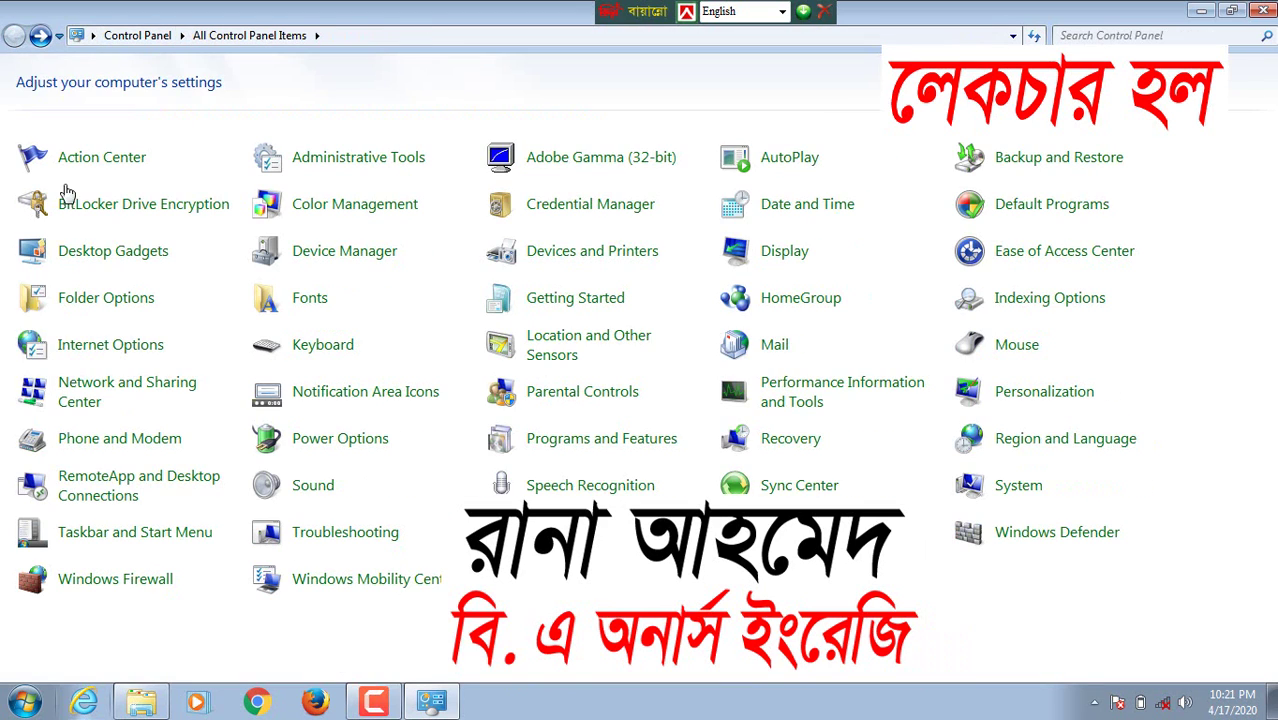
Reopen Control Panel in a maximized window and view the installed programs in Programs and Features before closing it
{"action": "left_click", "coordinate": [4, 690]}
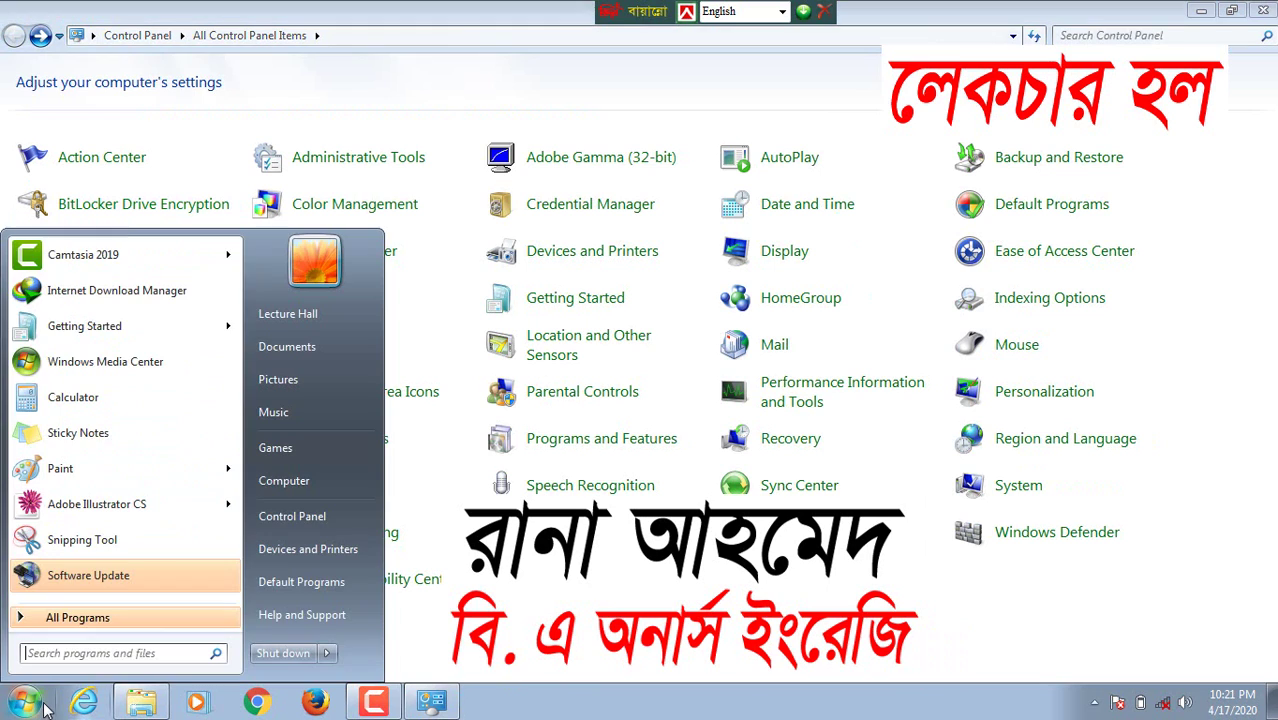
{"action": "left_click", "coordinate": [293, 516]}
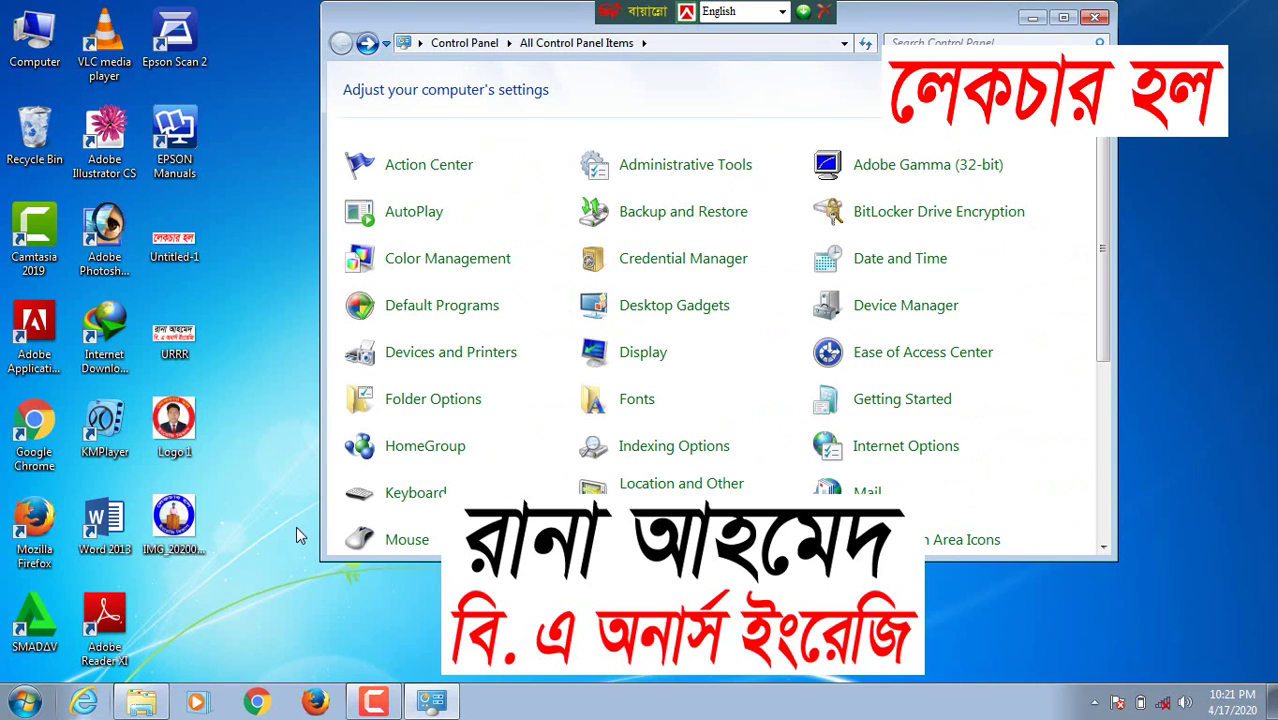
{"action": "left_click", "coordinate": [1063, 17]}
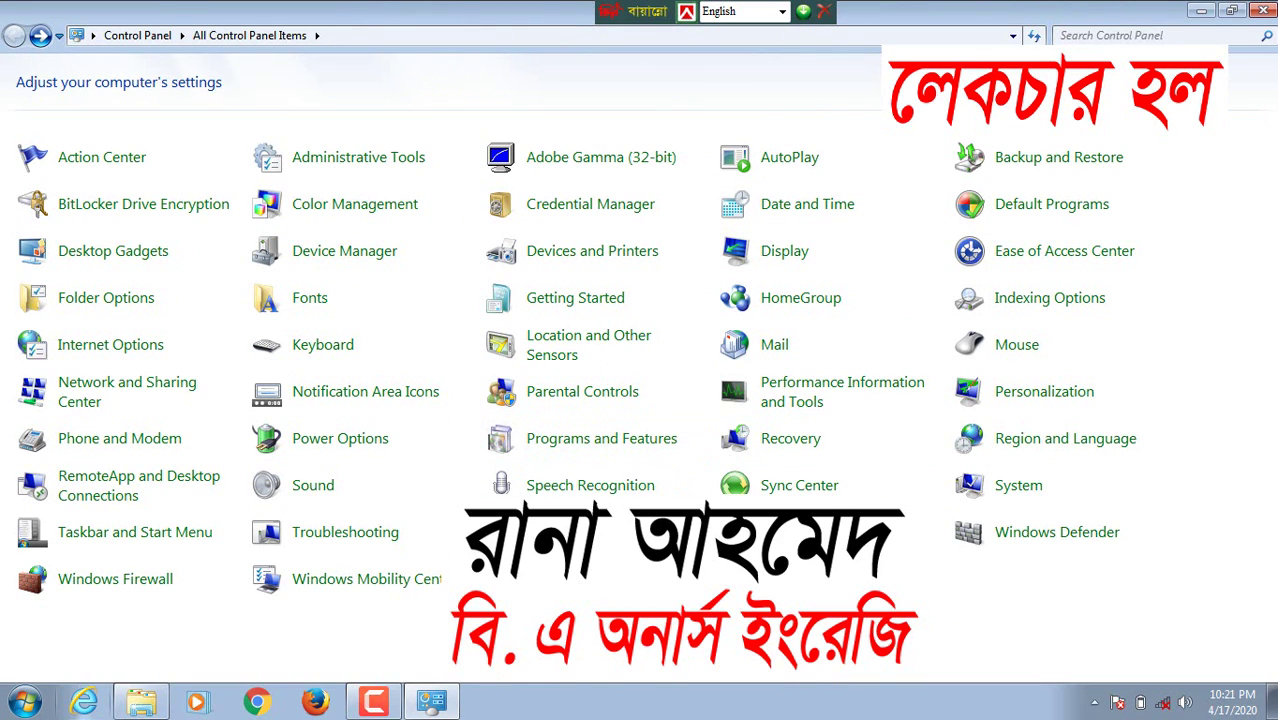
{"action": "left_click", "coordinate": [640, 434]}
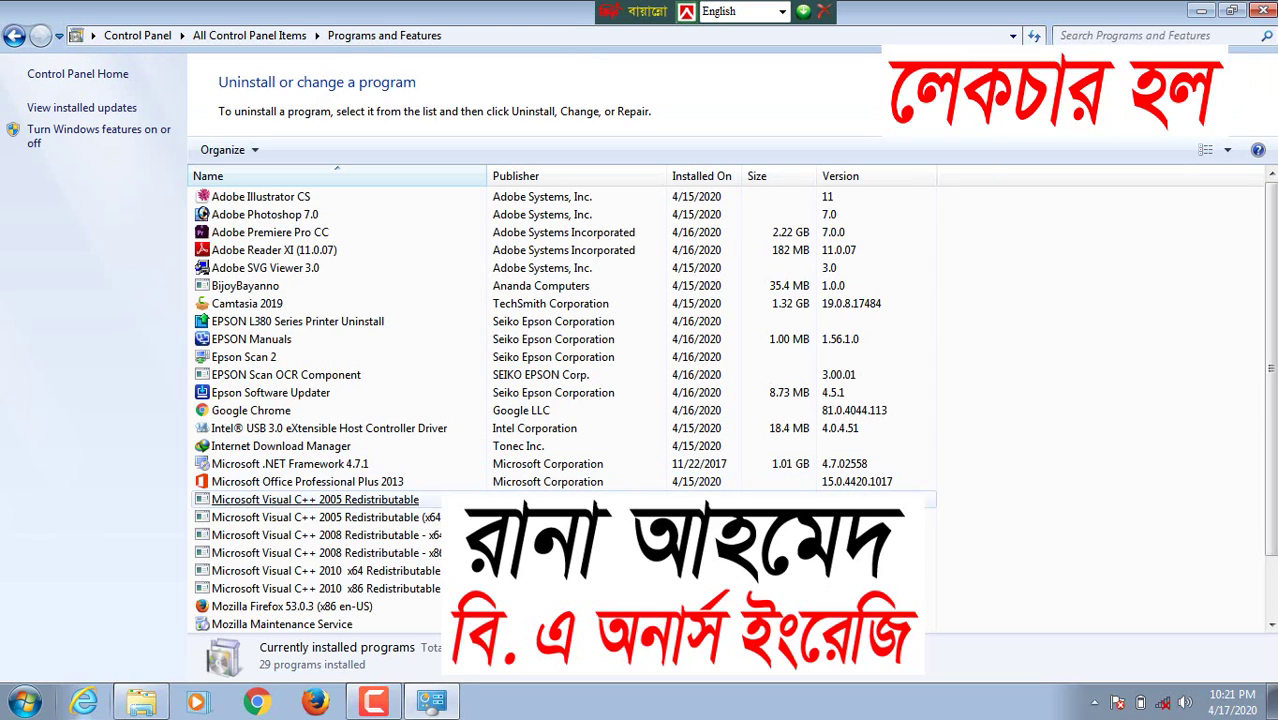
{"action": "scroll", "coordinate": [963, 411], "scroll_direction": "down", "scroll_amount": 1}
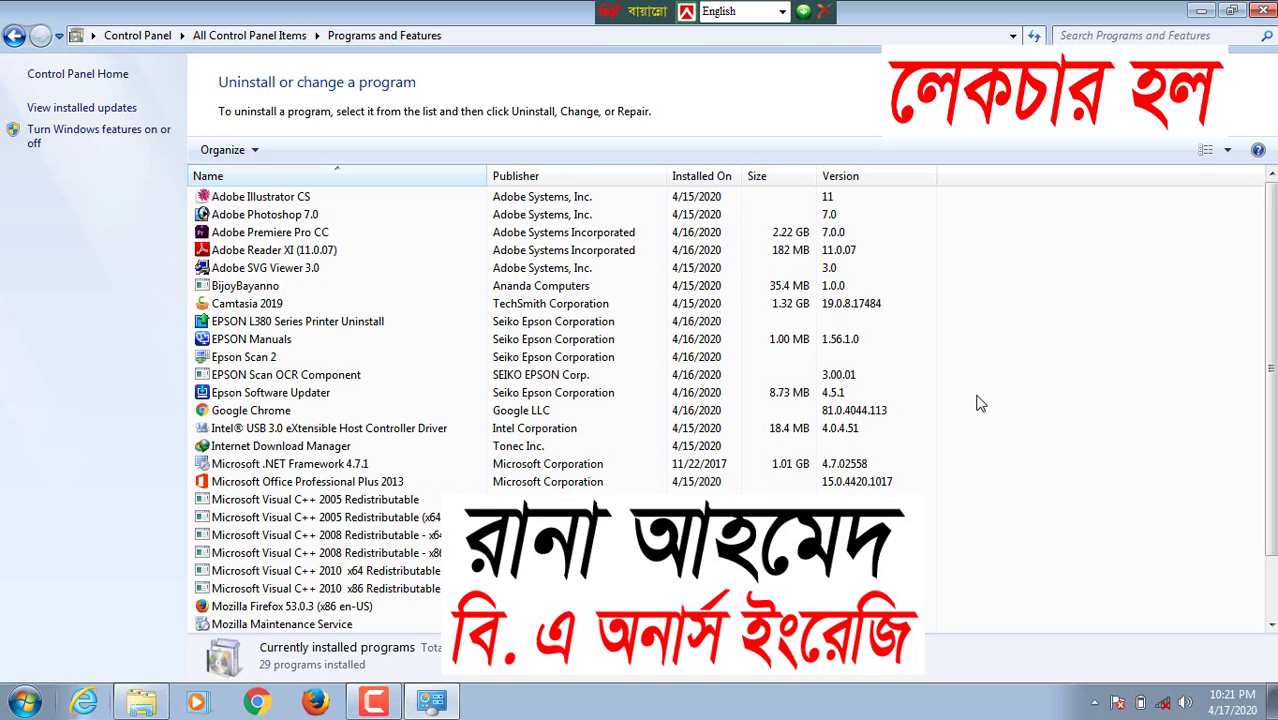
{"action": "left_click", "coordinate": [1263, 10]}
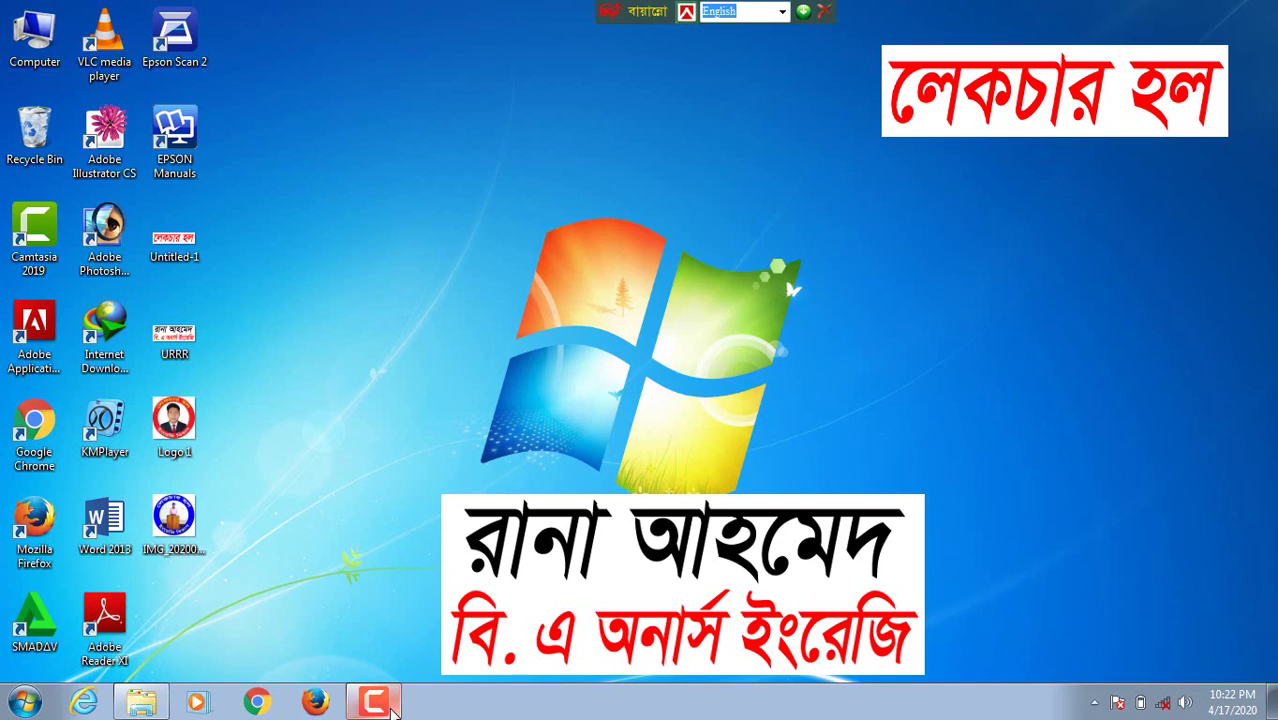
{"action": "left_click", "coordinate": [392, 707]}
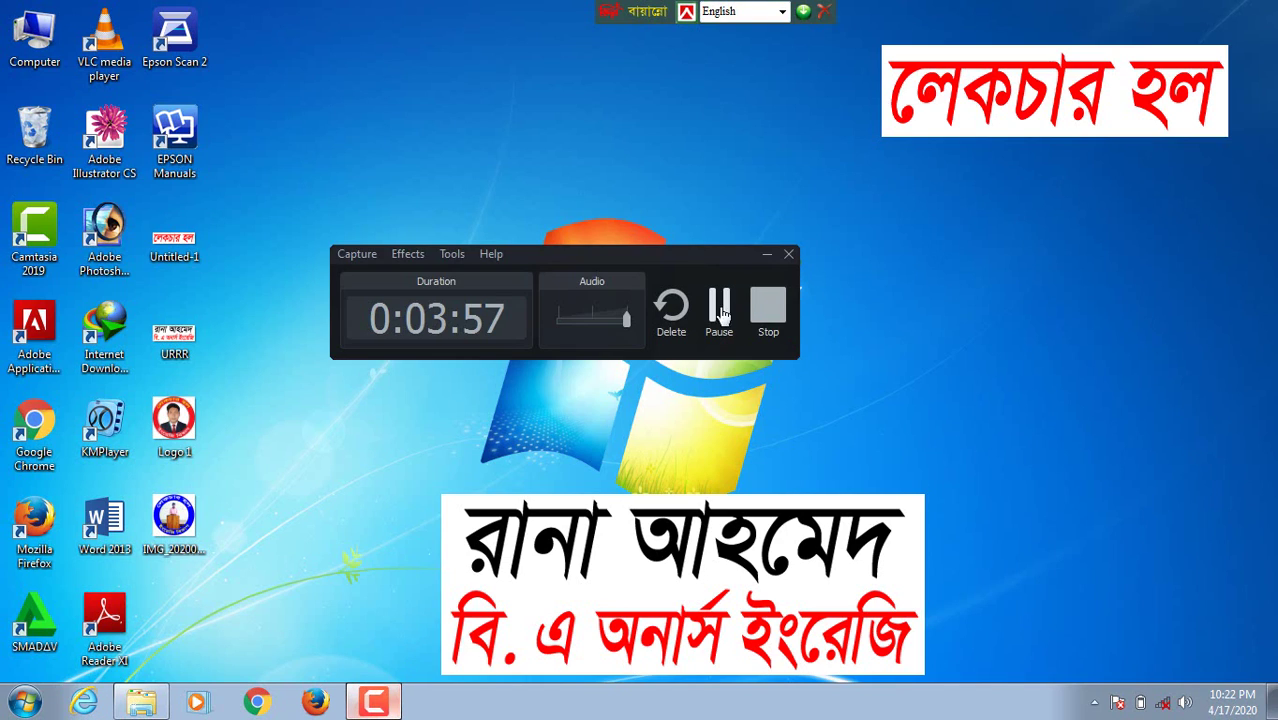